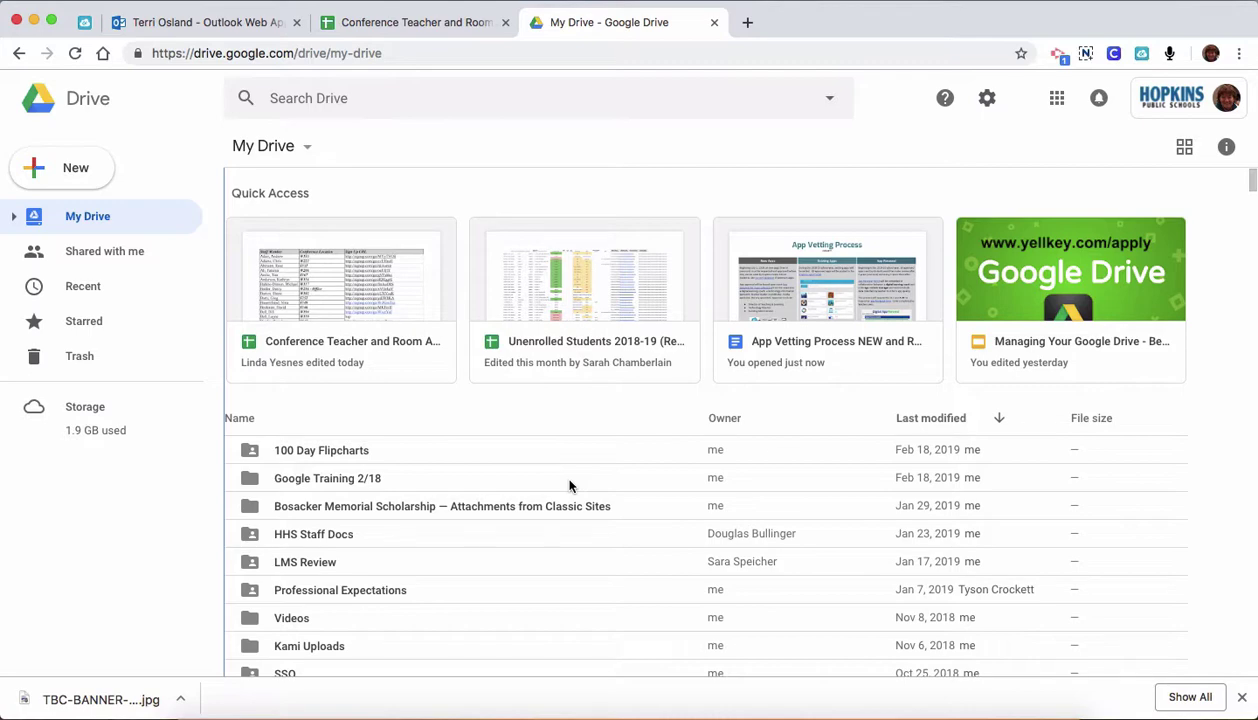
View the Conference Teacher and Room Assignments 2018-19 spreadsheet of staff members and rooms
left_click(397, 21)
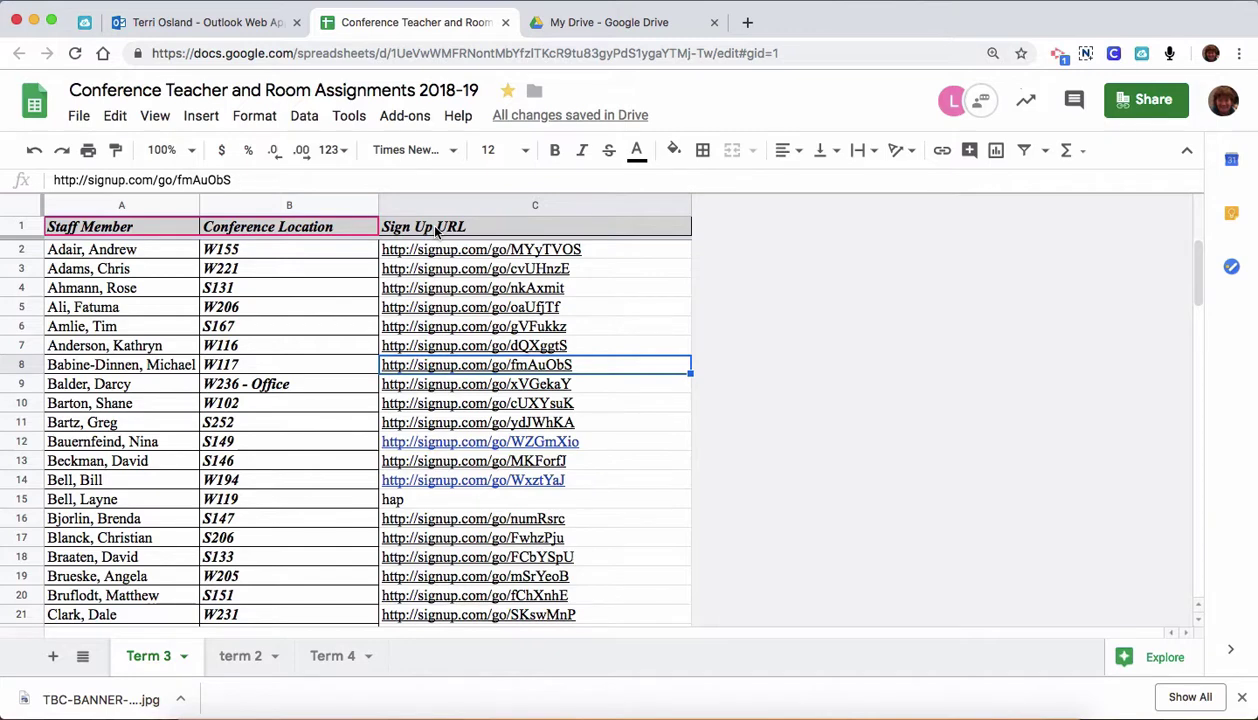
From My Drive, create a new blank Google Docs document
left_click(565, 22)
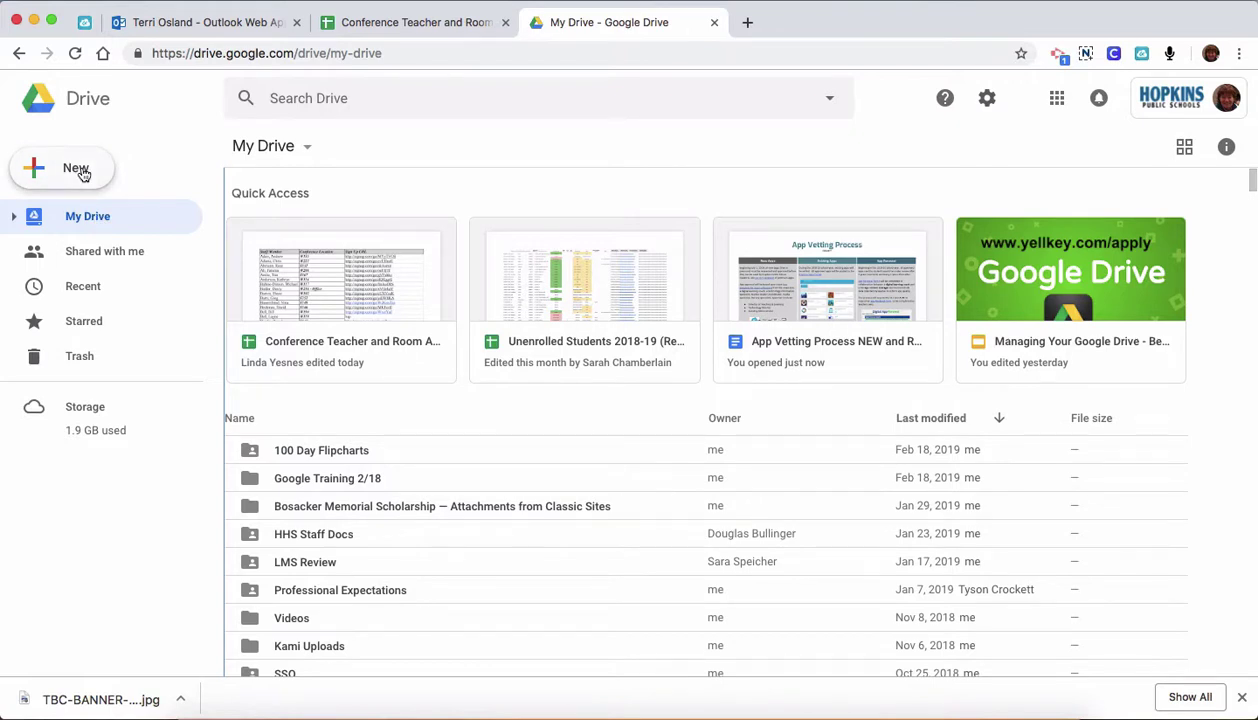
left_click(83, 172)
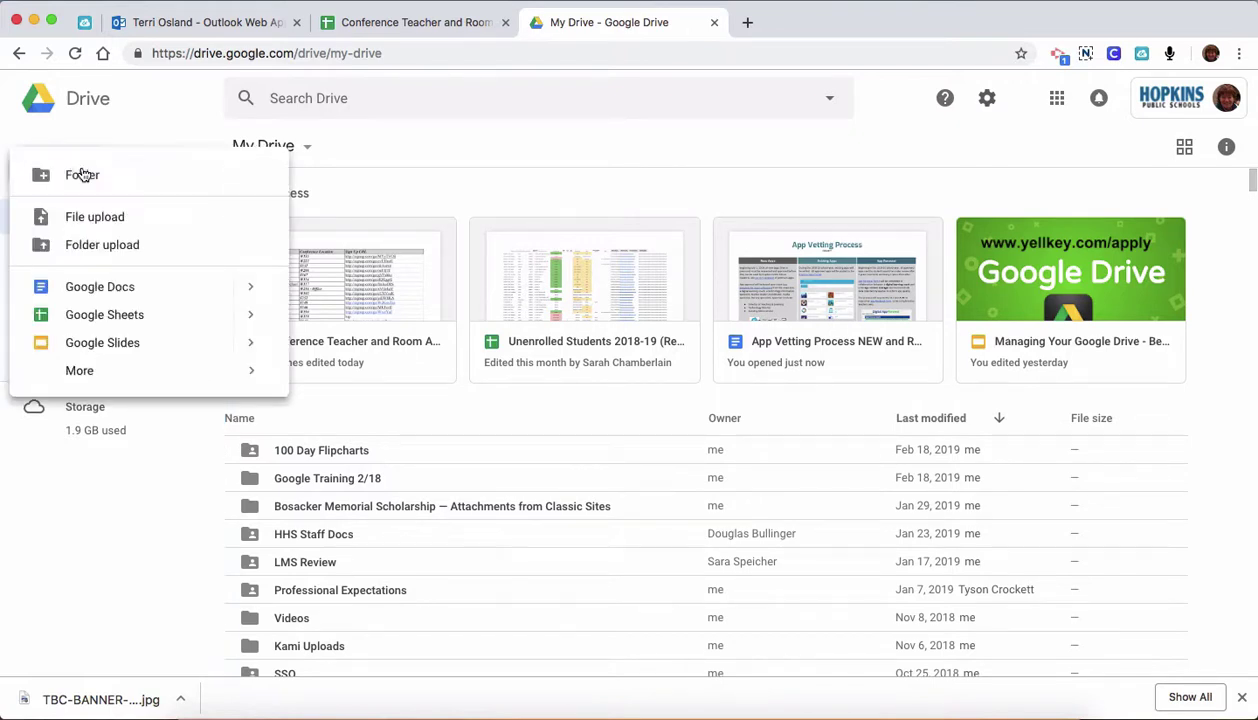
left_click(88, 290)
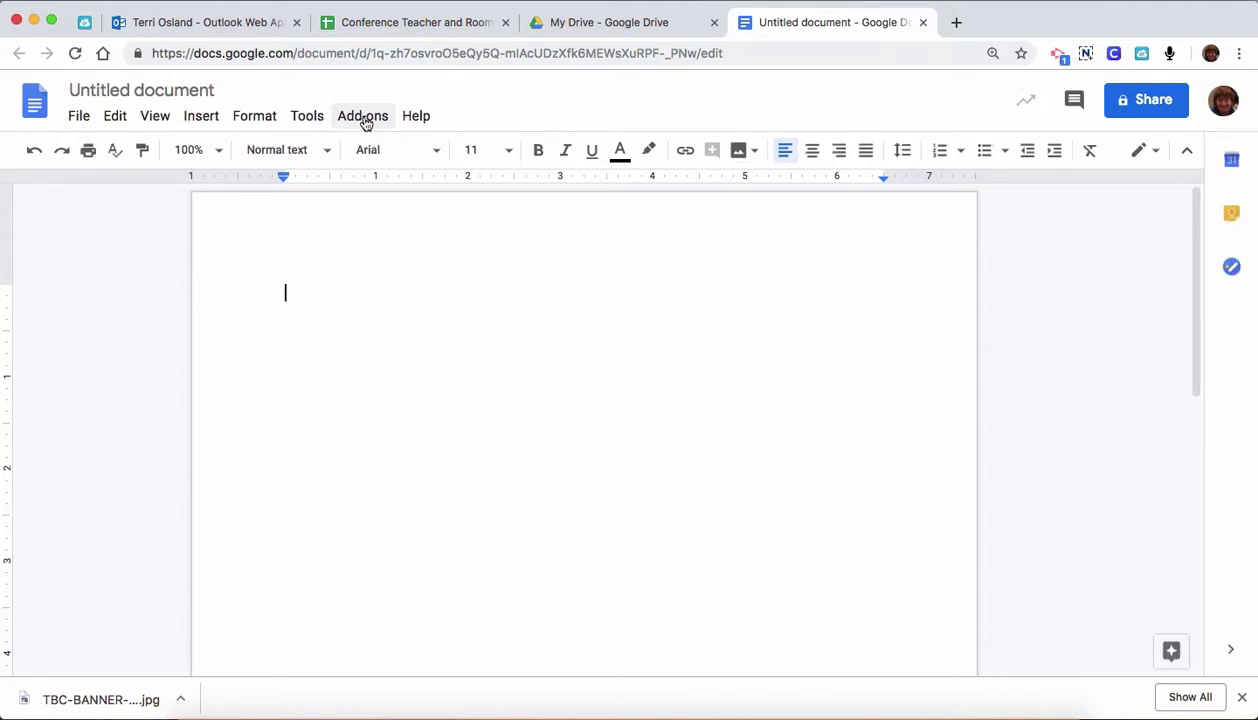
Confirm Avery Label Merge is listed in the document's Add-ons menu
left_click(366, 118)
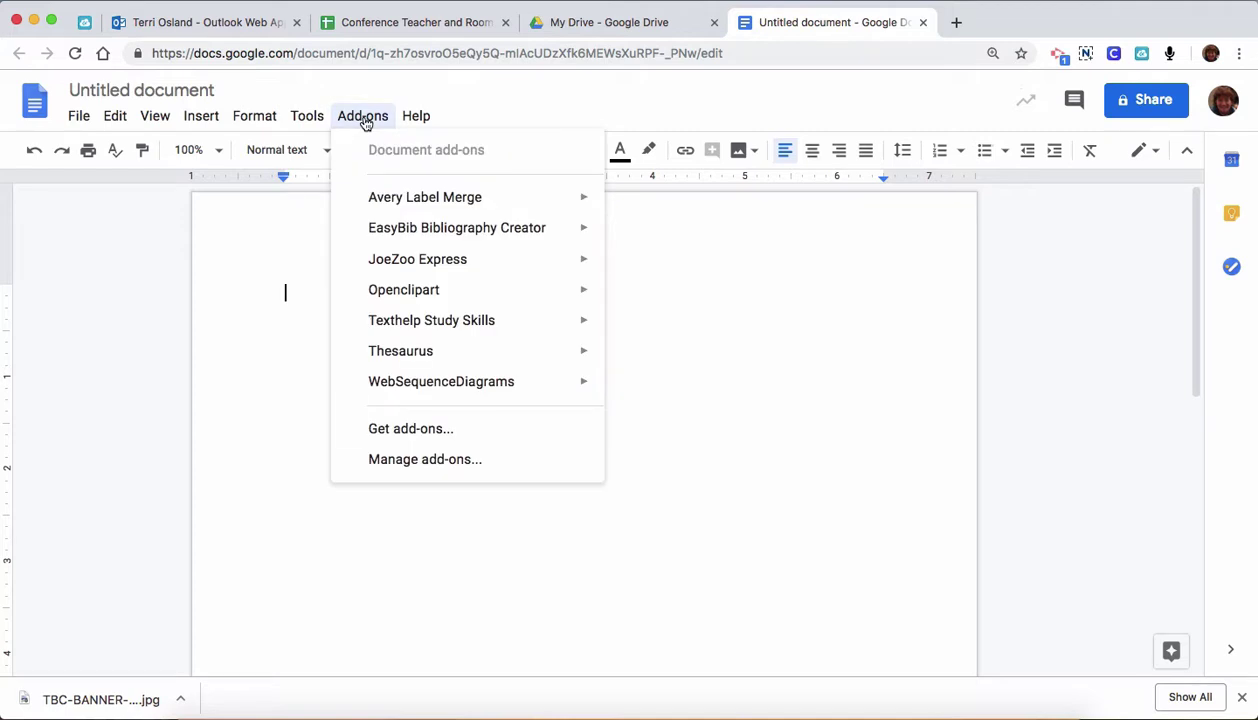
mouse_move(400, 207)
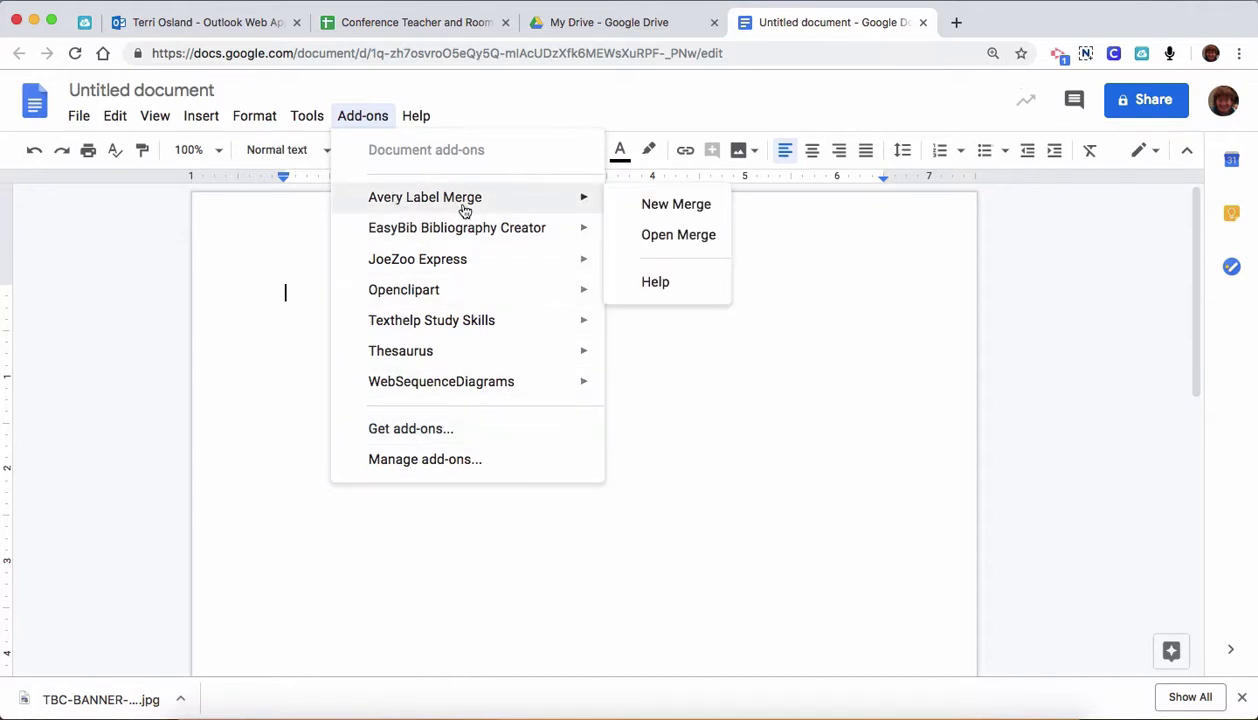
left_click(374, 125)
Check the Conference spreadsheet's Add-ons menu, then return to the Untitled document
left_click(421, 24)
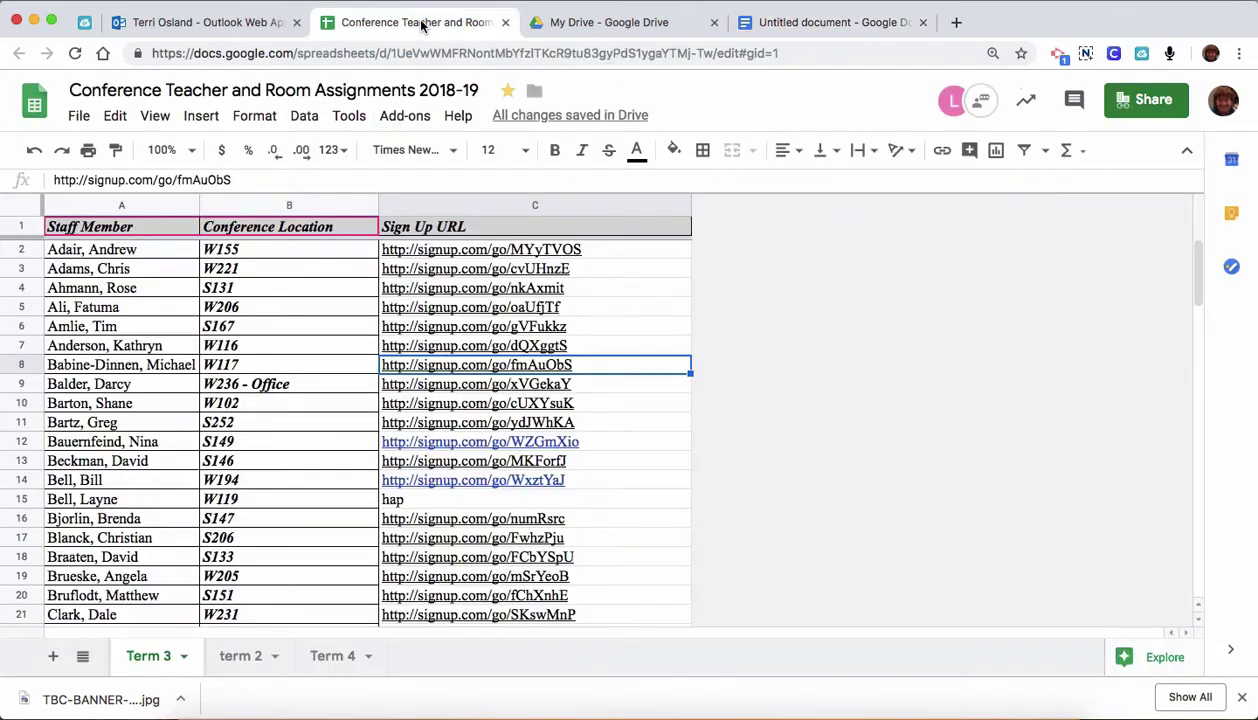
left_click(403, 120)
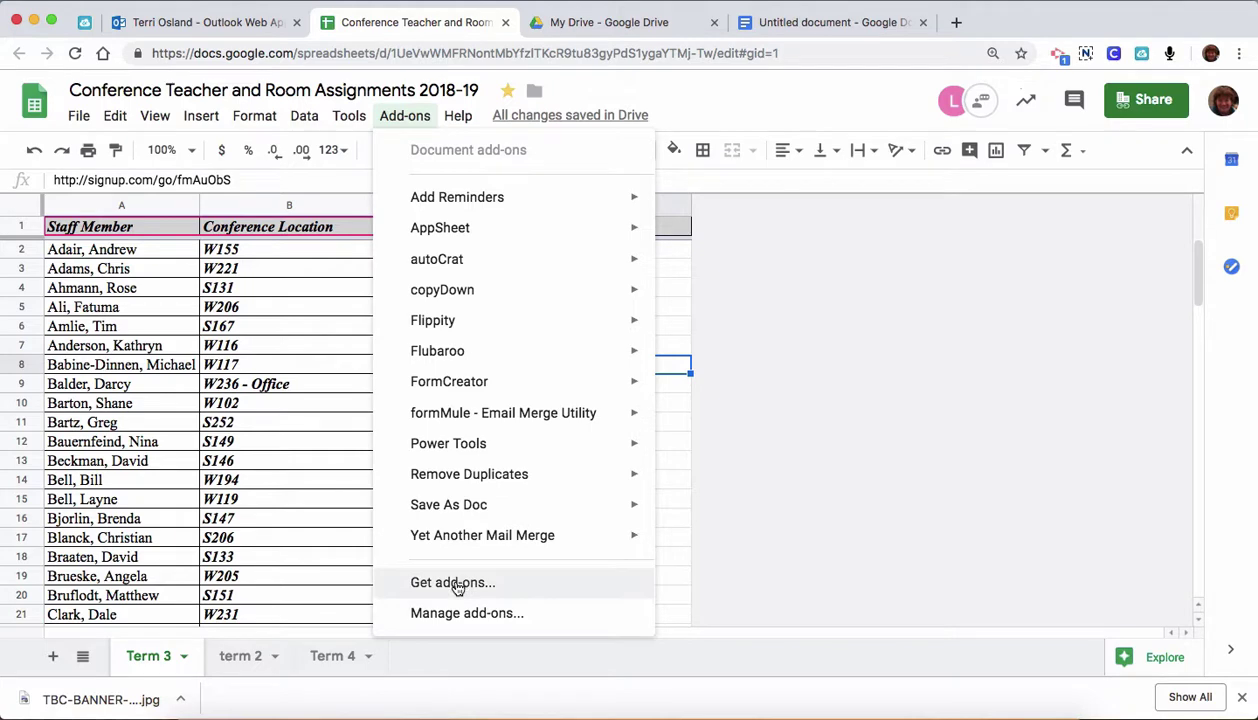
left_click(678, 95)
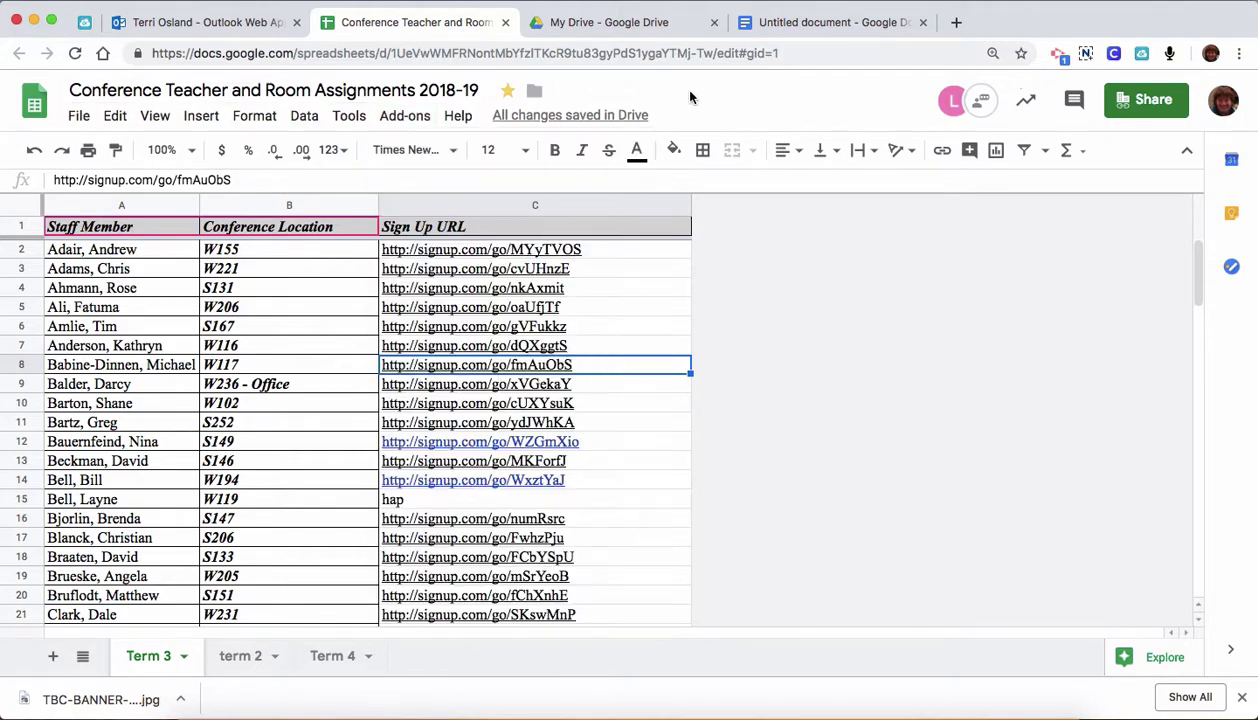
left_click(760, 24)
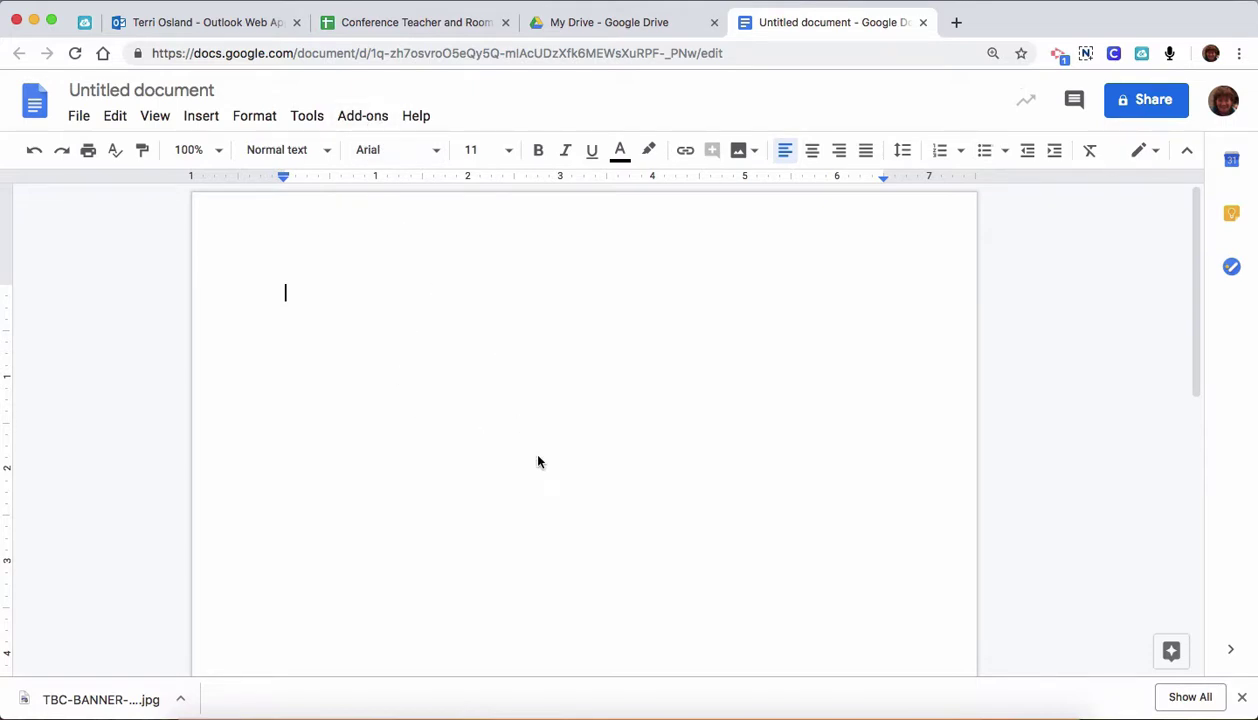
Start a New Merge from Avery Label Merge in the Add-ons menu
left_click(362, 116)
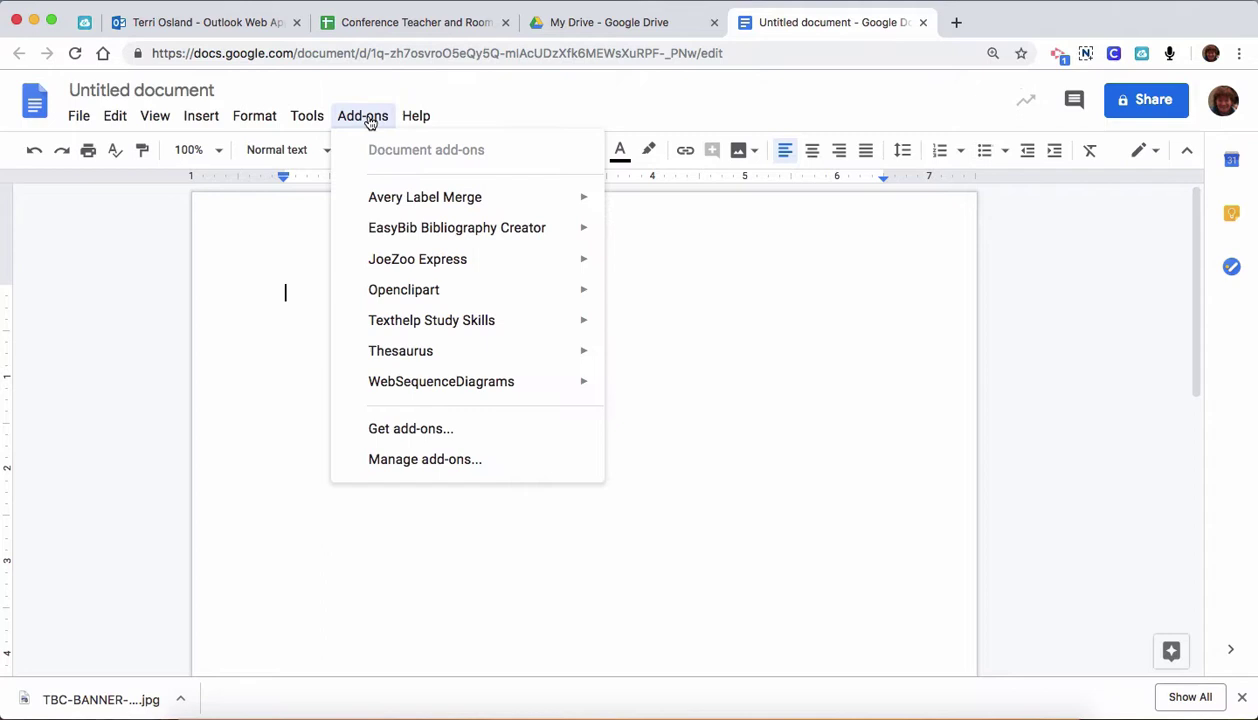
mouse_move(383, 203)
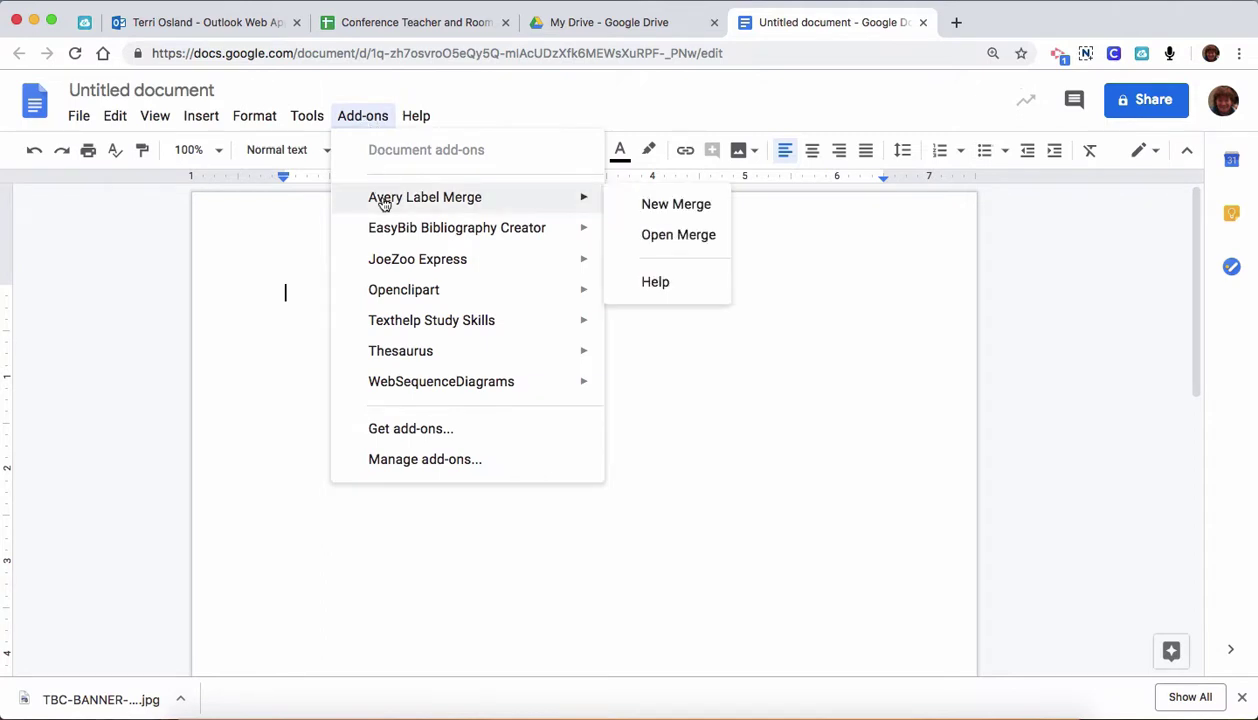
left_click(672, 206)
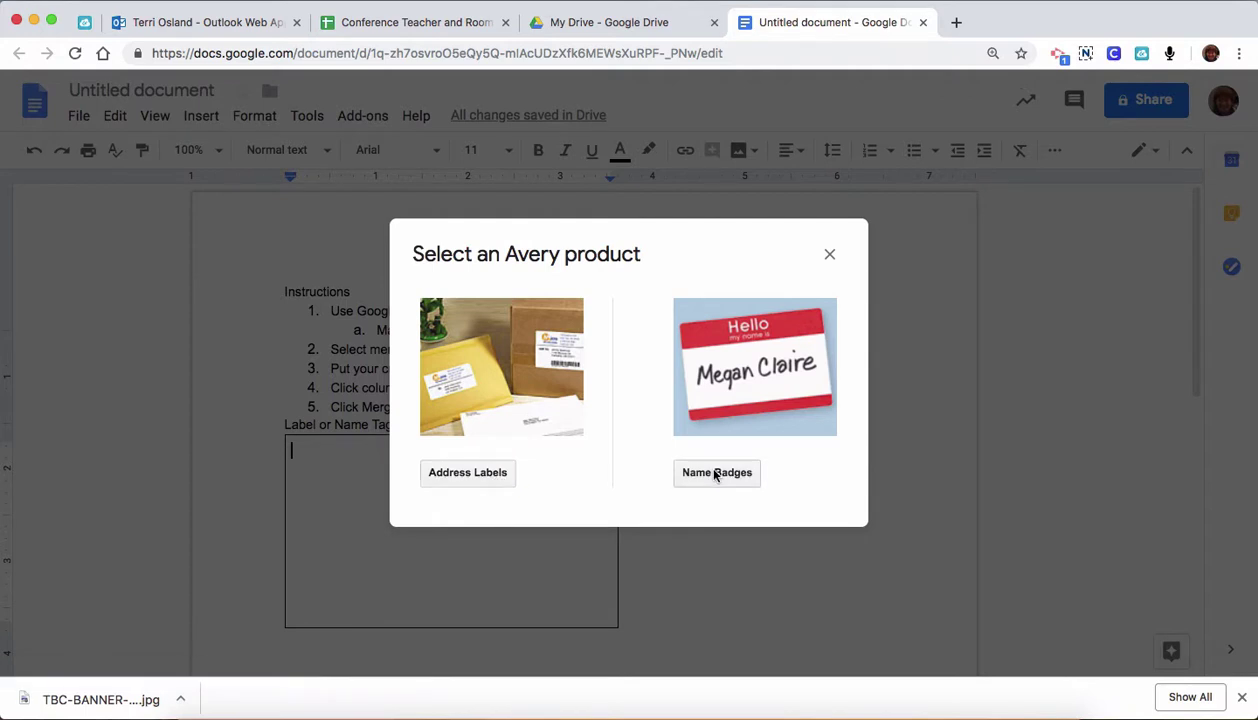
Choose Address Labels, Avery 5160 with 30 labels per sheet
left_click(481, 472)
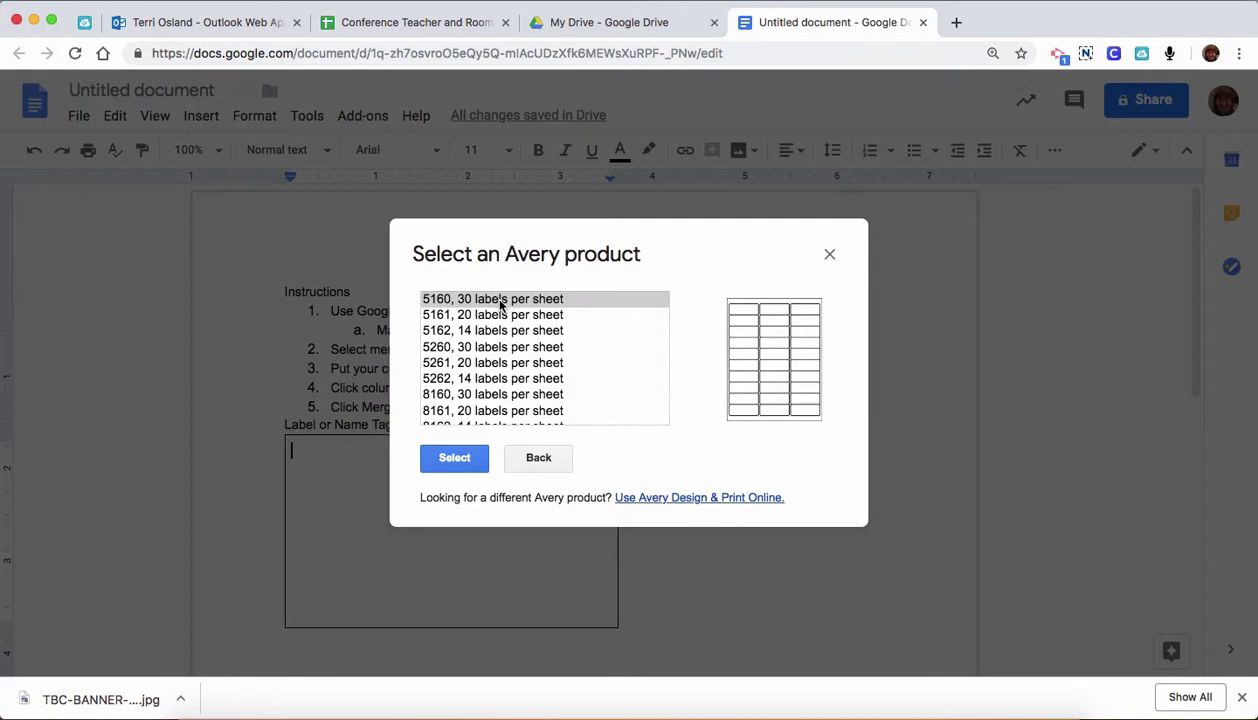
left_click(443, 459)
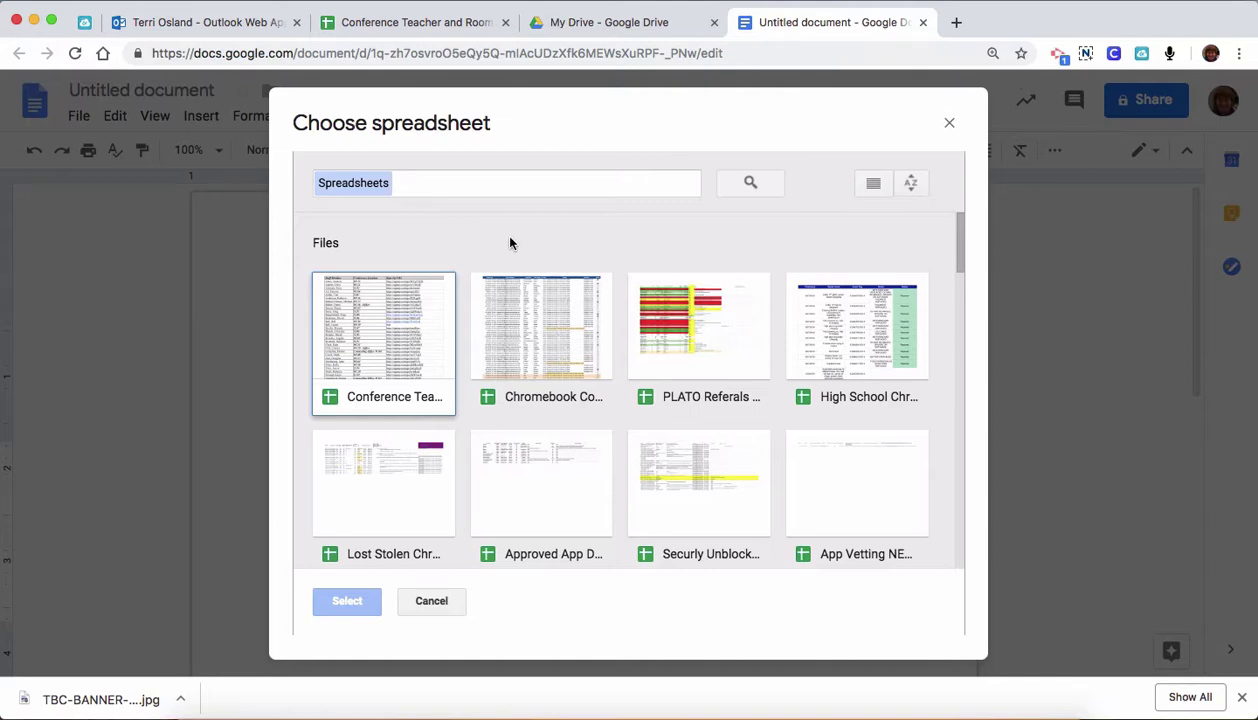
Select the Conference Teacher and Room Assignments spreadsheet as the merge data source
left_click(490, 188)
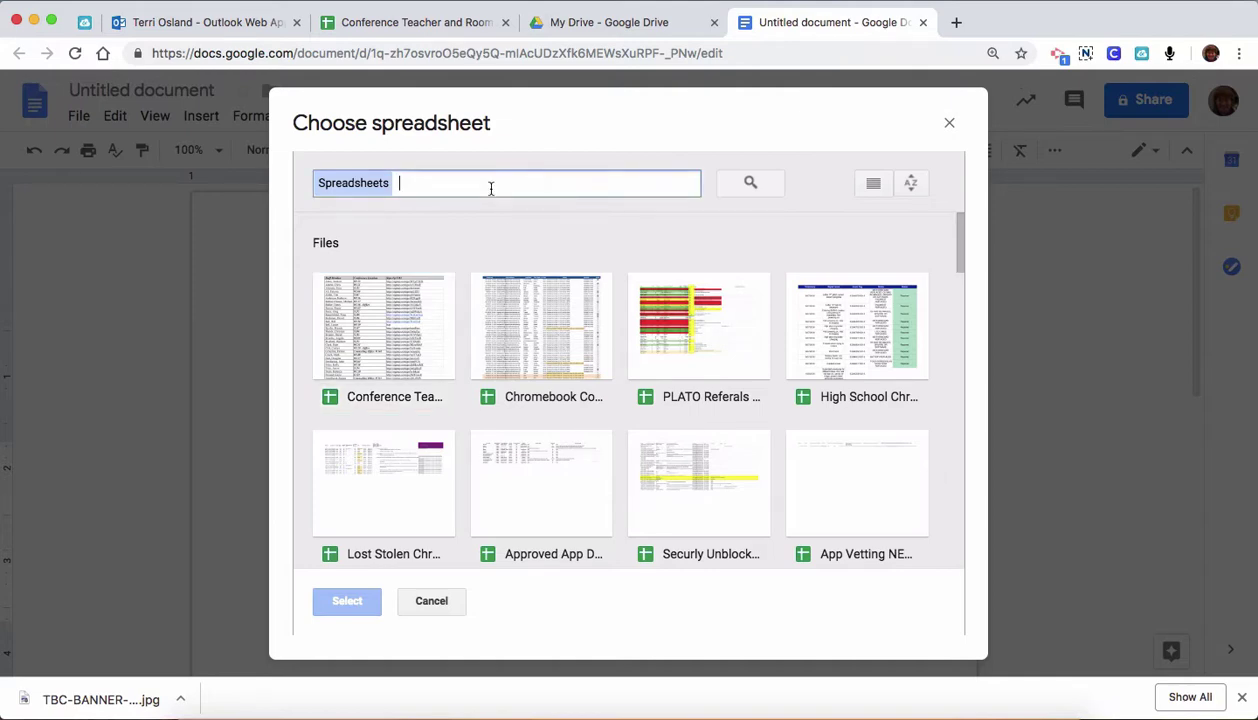
left_click(507, 236)
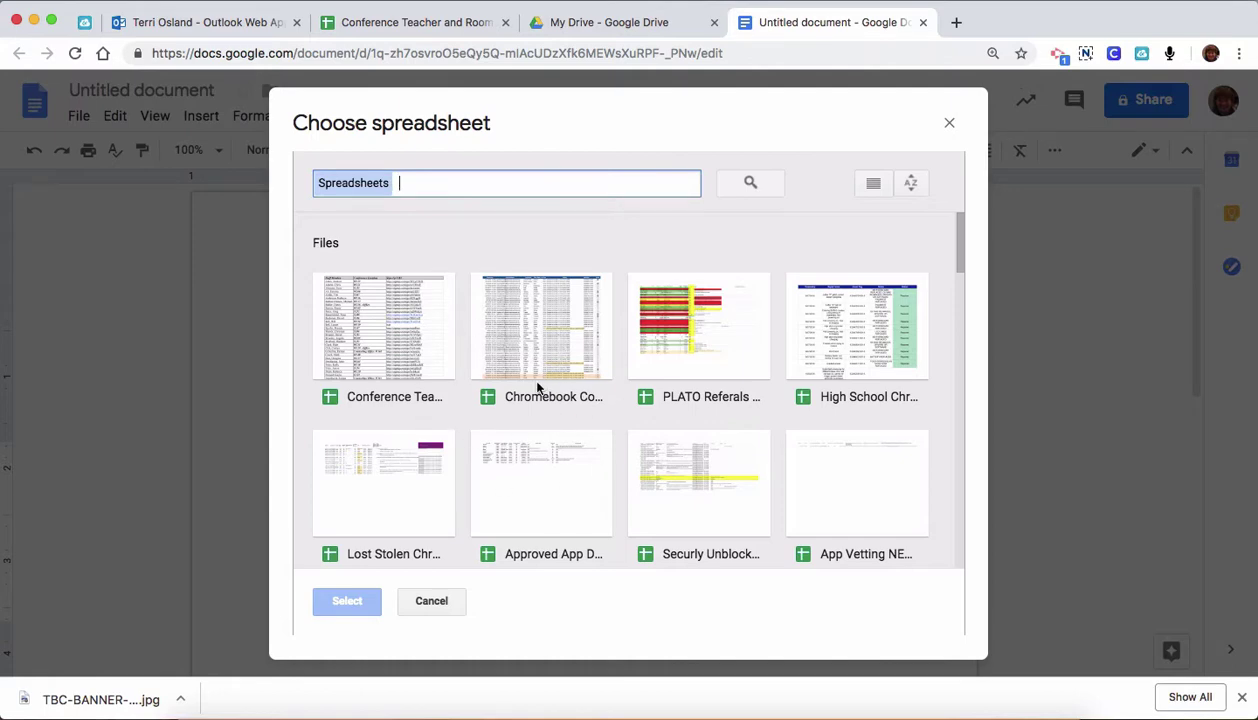
left_click(405, 324)
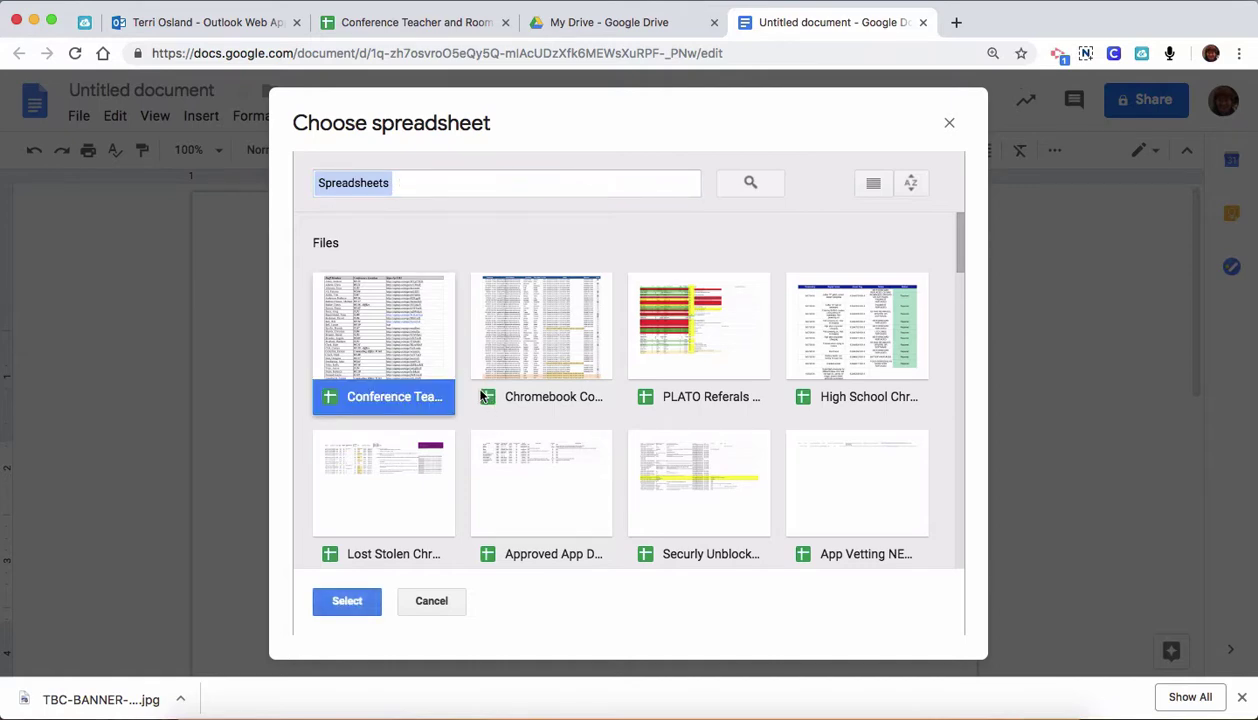
left_click(350, 601)
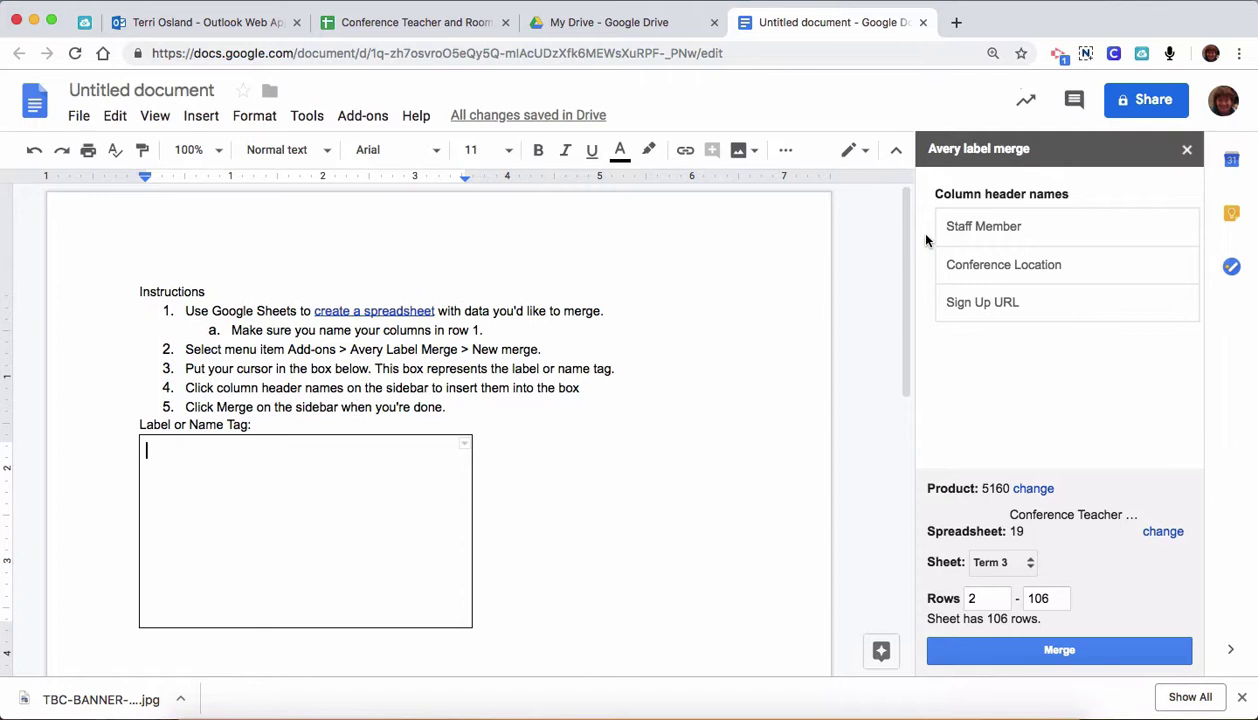
Insert [[Staff Member]] and [[Conference Location]] fields, making Staff Member bold at size 18
left_click(978, 227)
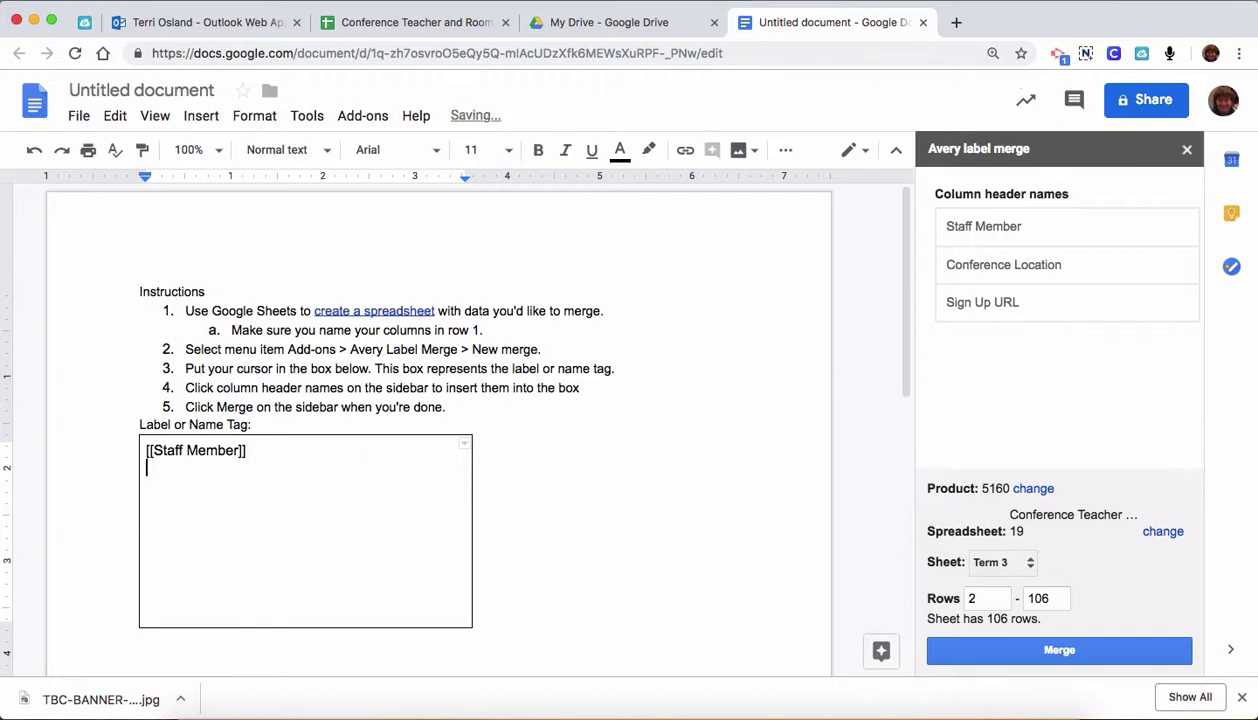
left_click(981, 270)
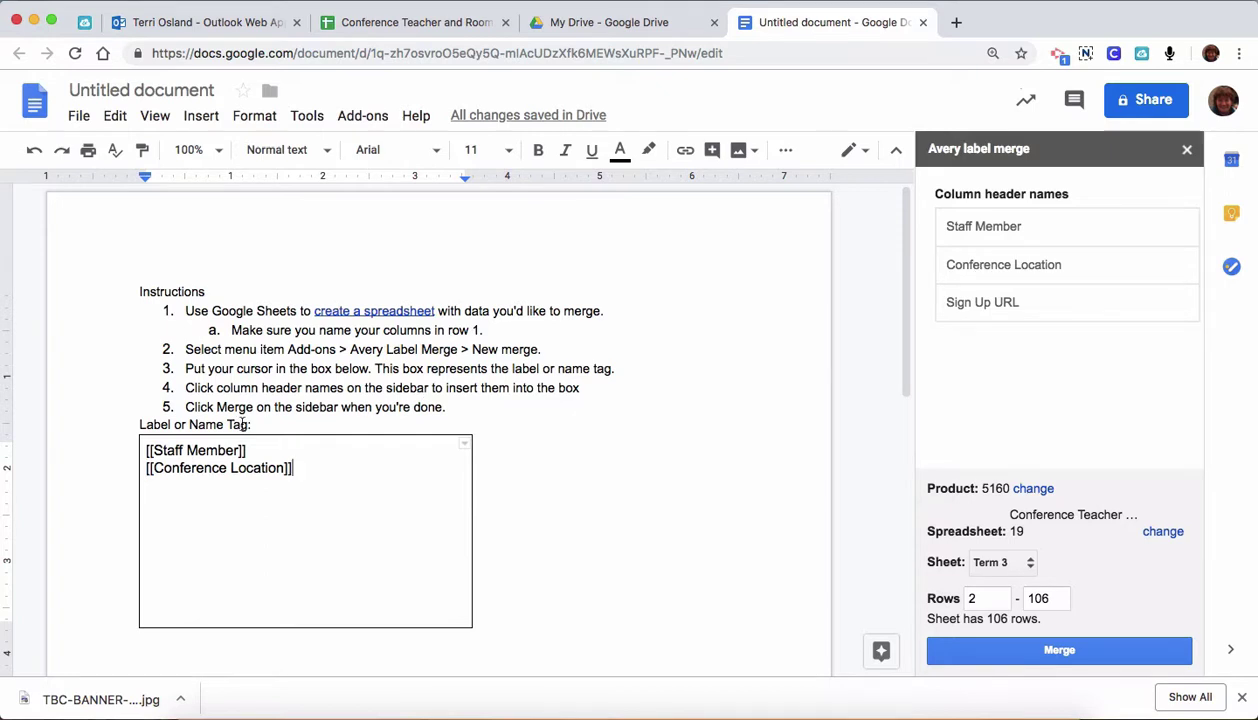
left_click_drag(257, 452, 146, 450)
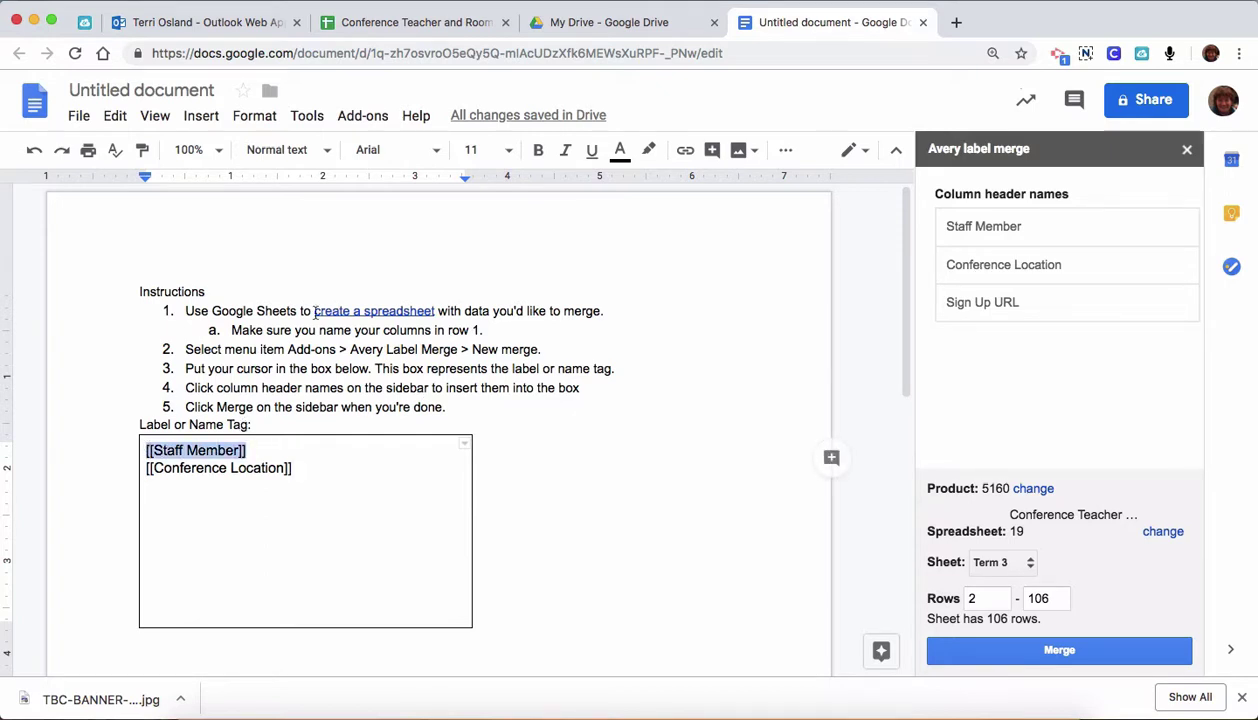
left_click(539, 151)
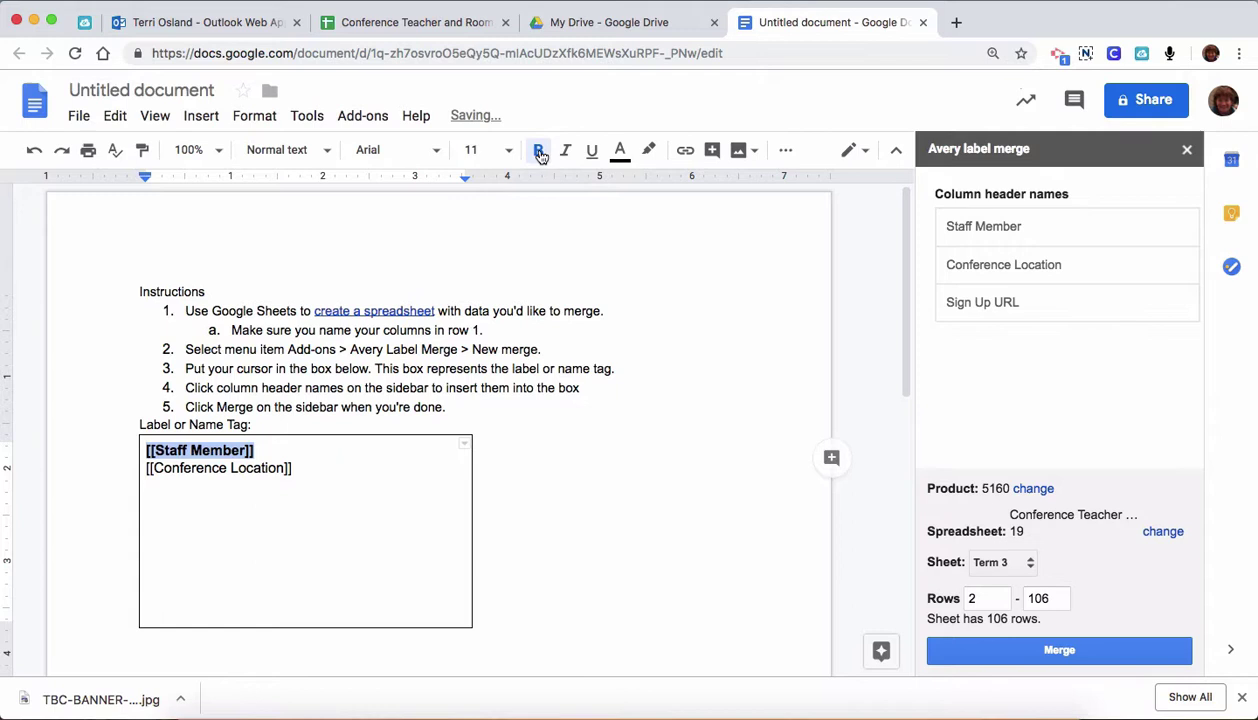
left_click(482, 150)
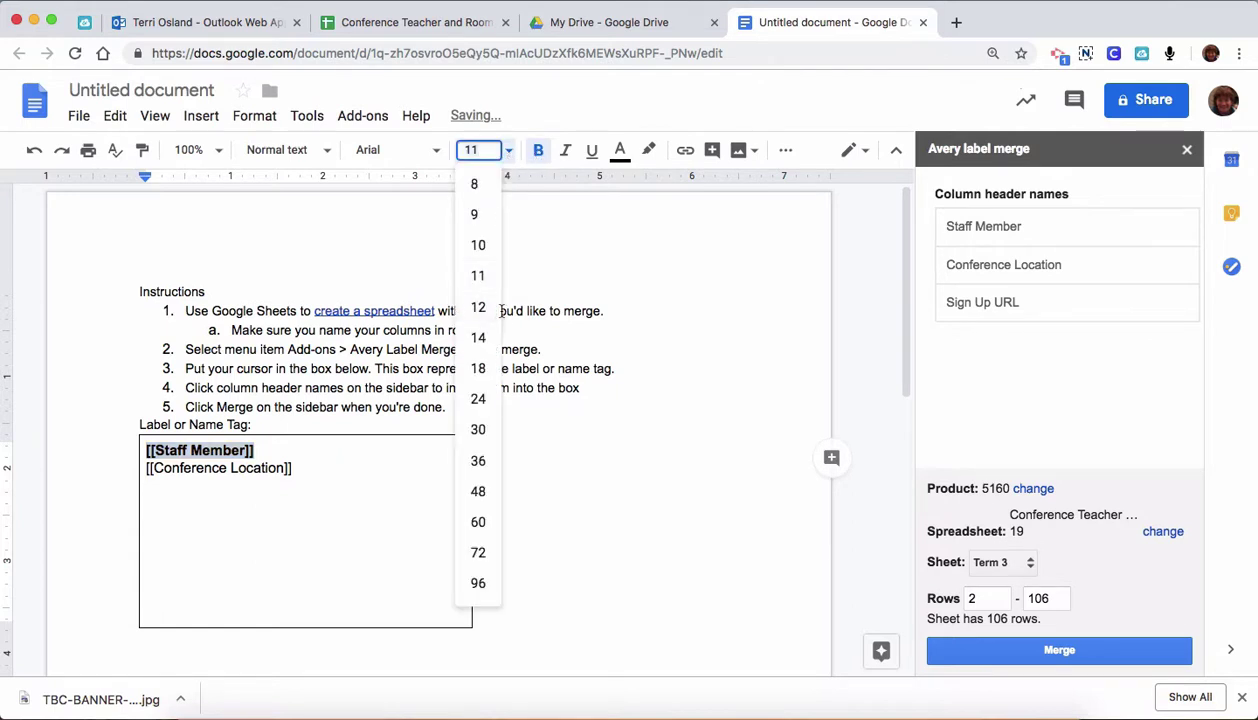
left_click(480, 369)
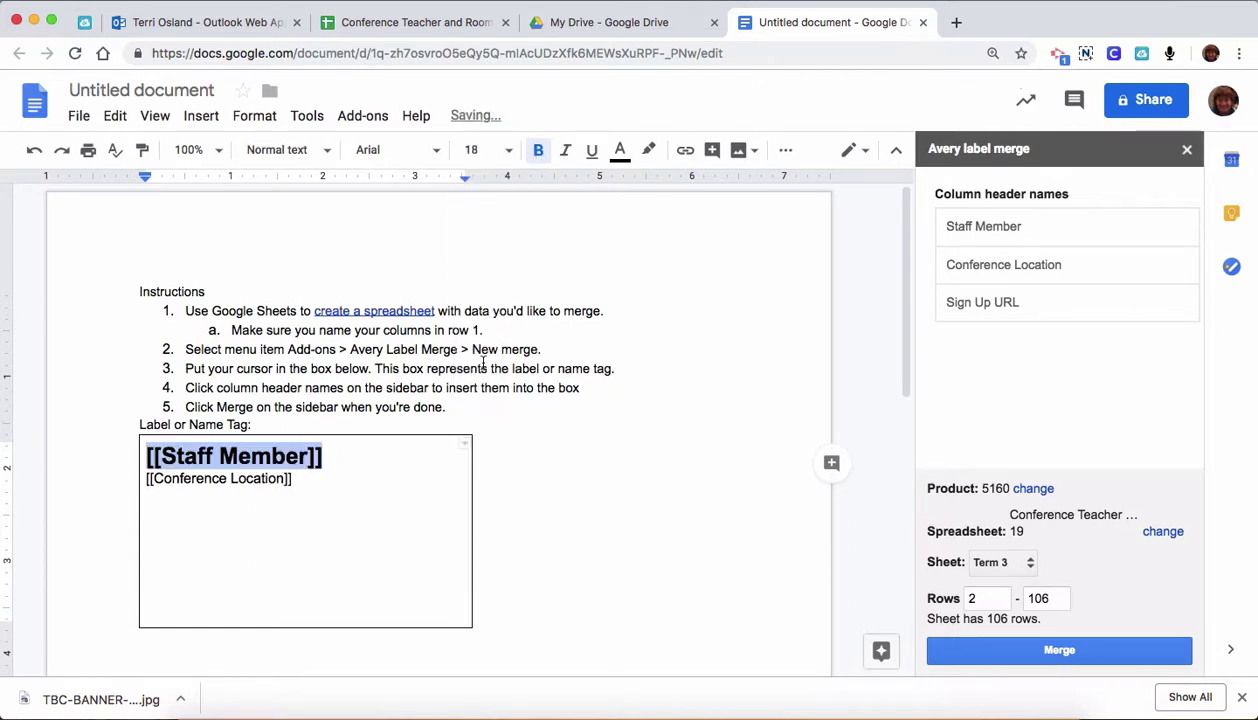
Run the merge to produce the Avery_5160 labels document
left_click(1015, 382)
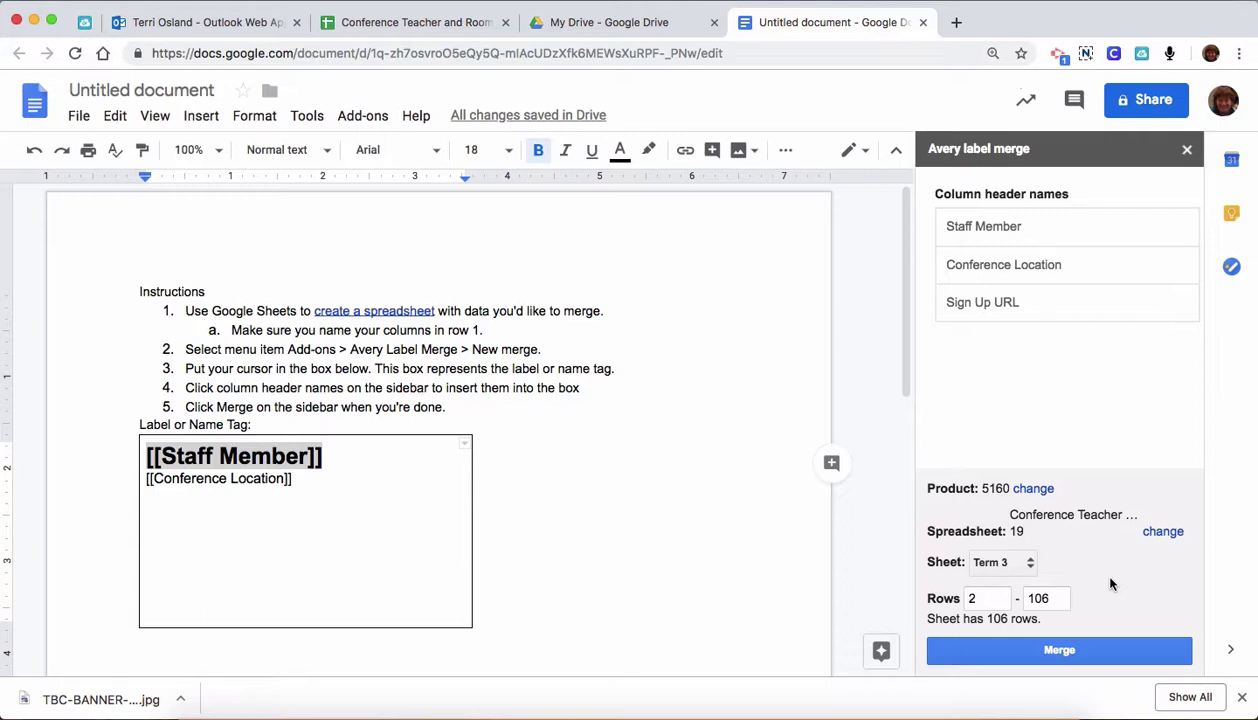
left_click(1050, 652)
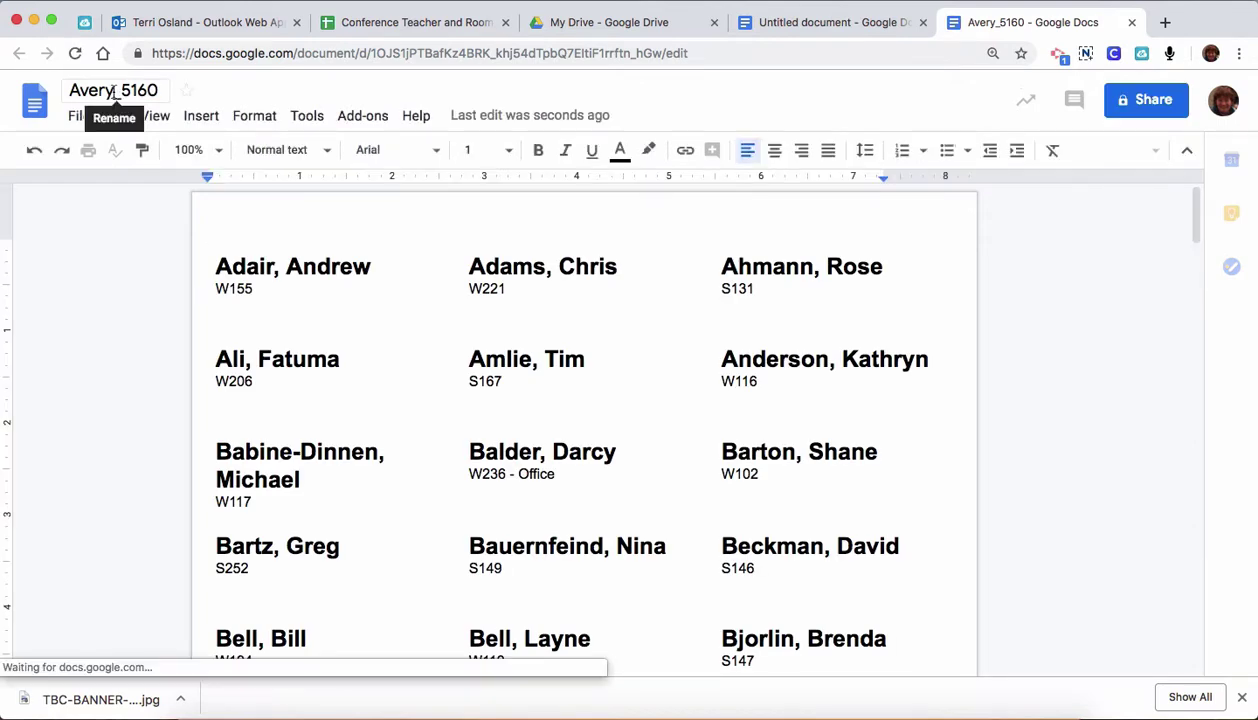
Rename Avery_5160 to 'Conference Locations Term 3' and return to the template document
left_click(117, 90)
double_click(115, 91)
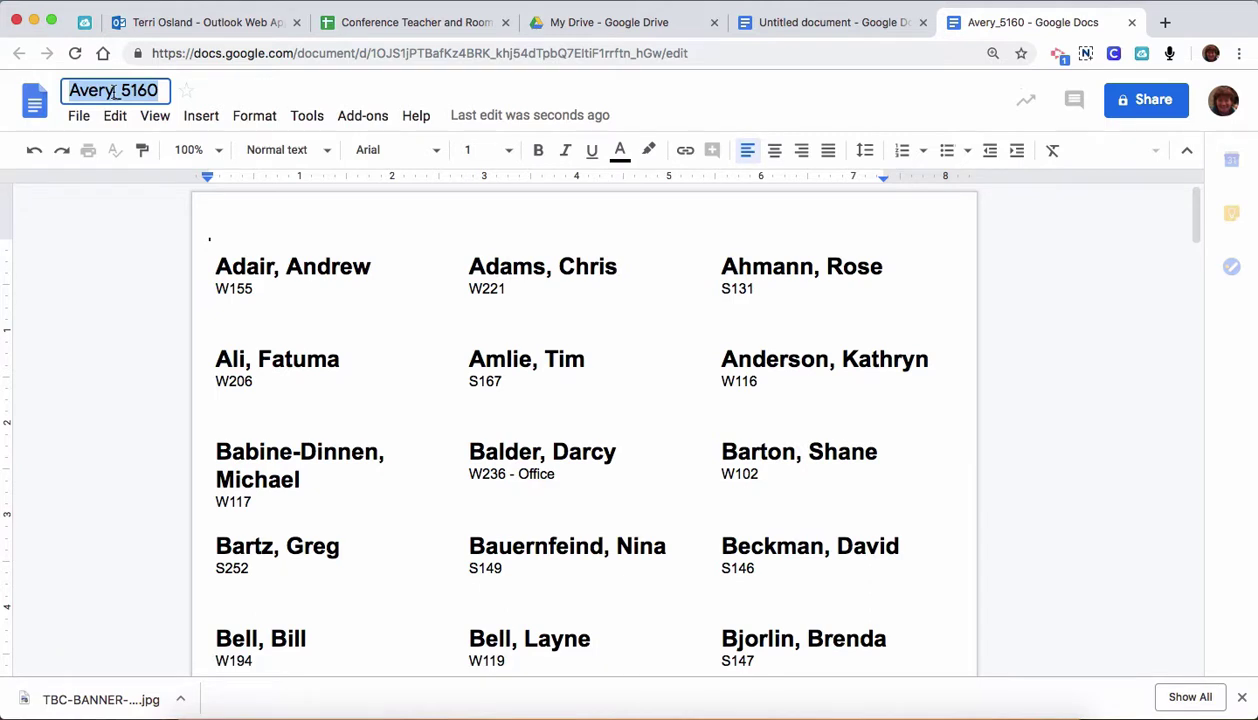
type("Conference ")
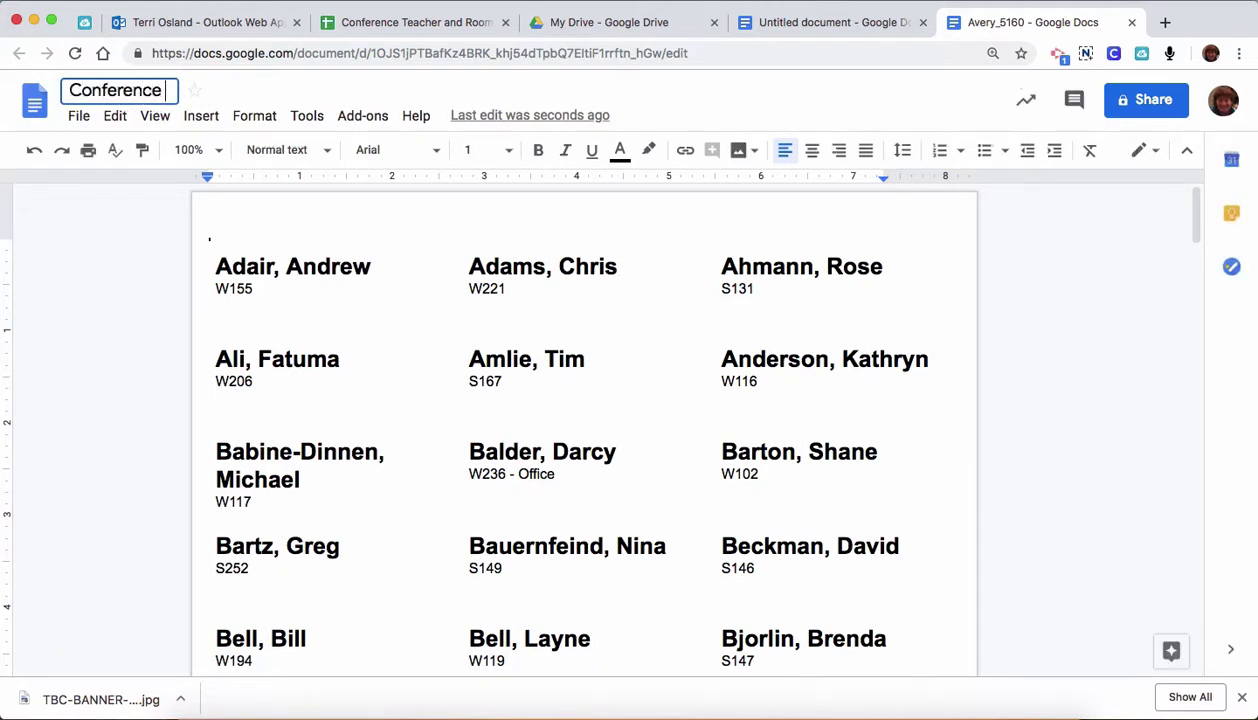
type("Locations Term")
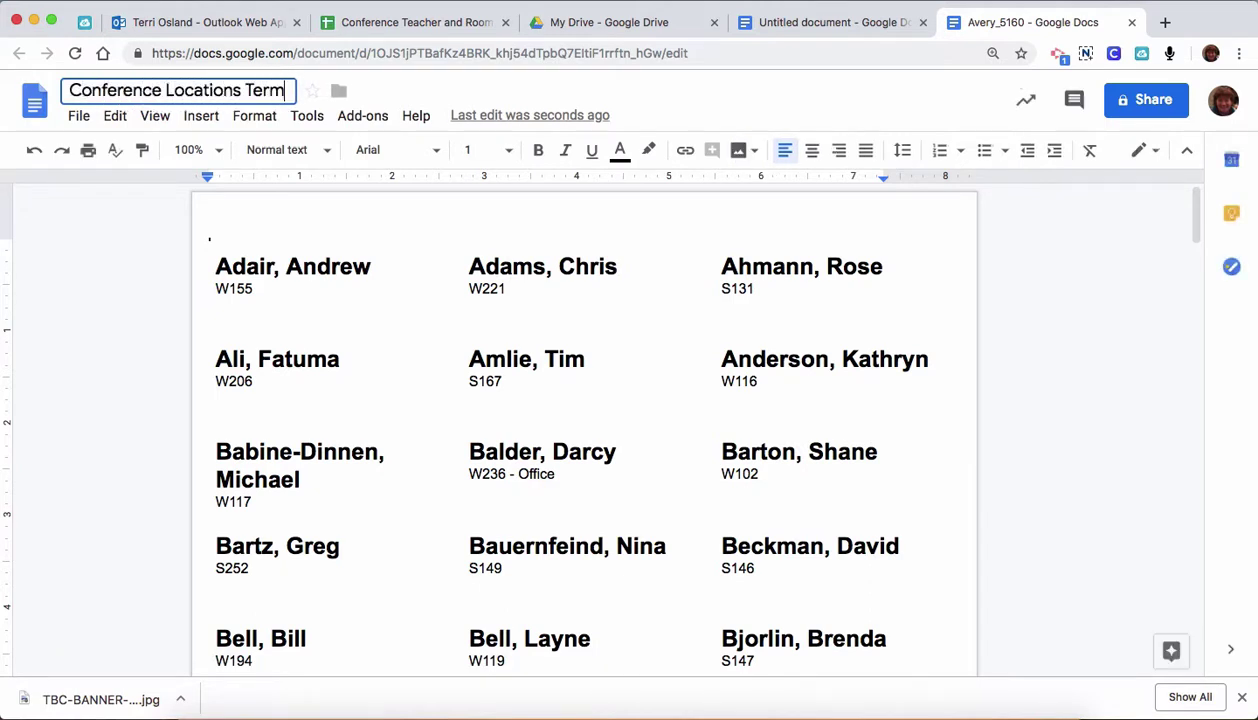
type(" 3")
left_click(779, 26)
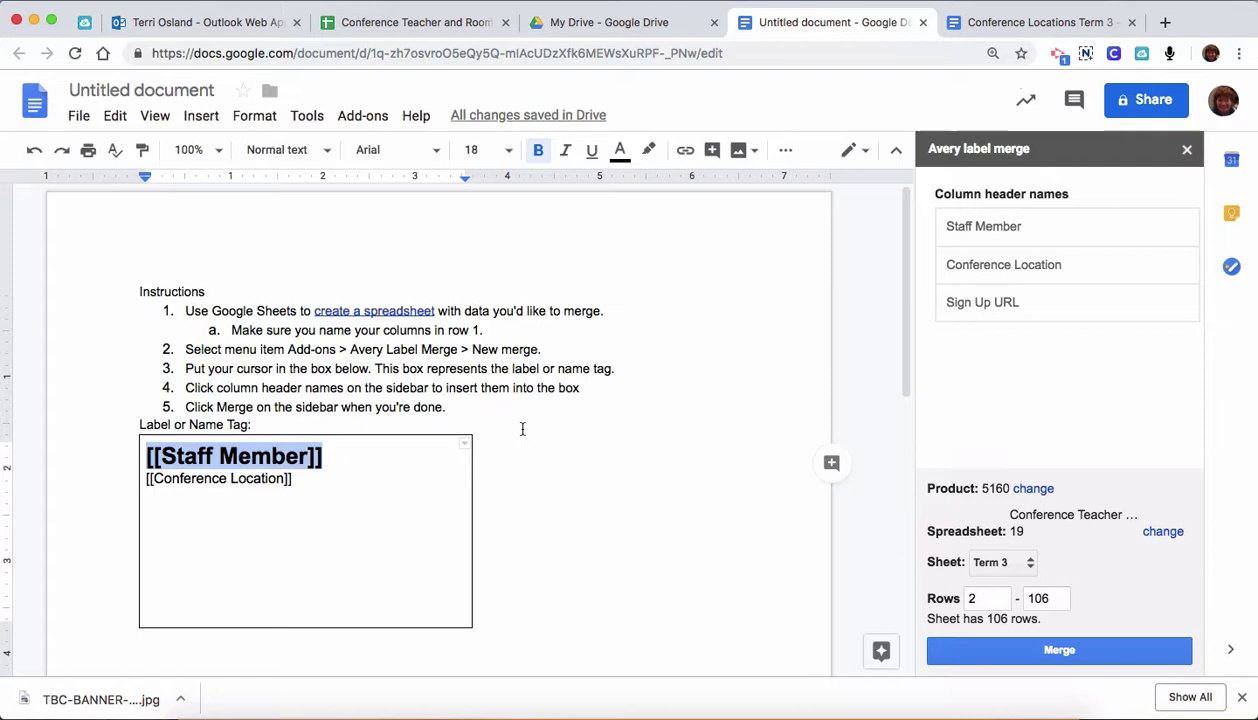
Move the untitled label template document to the trash and go back to the Docs home screen
left_click(80, 116)
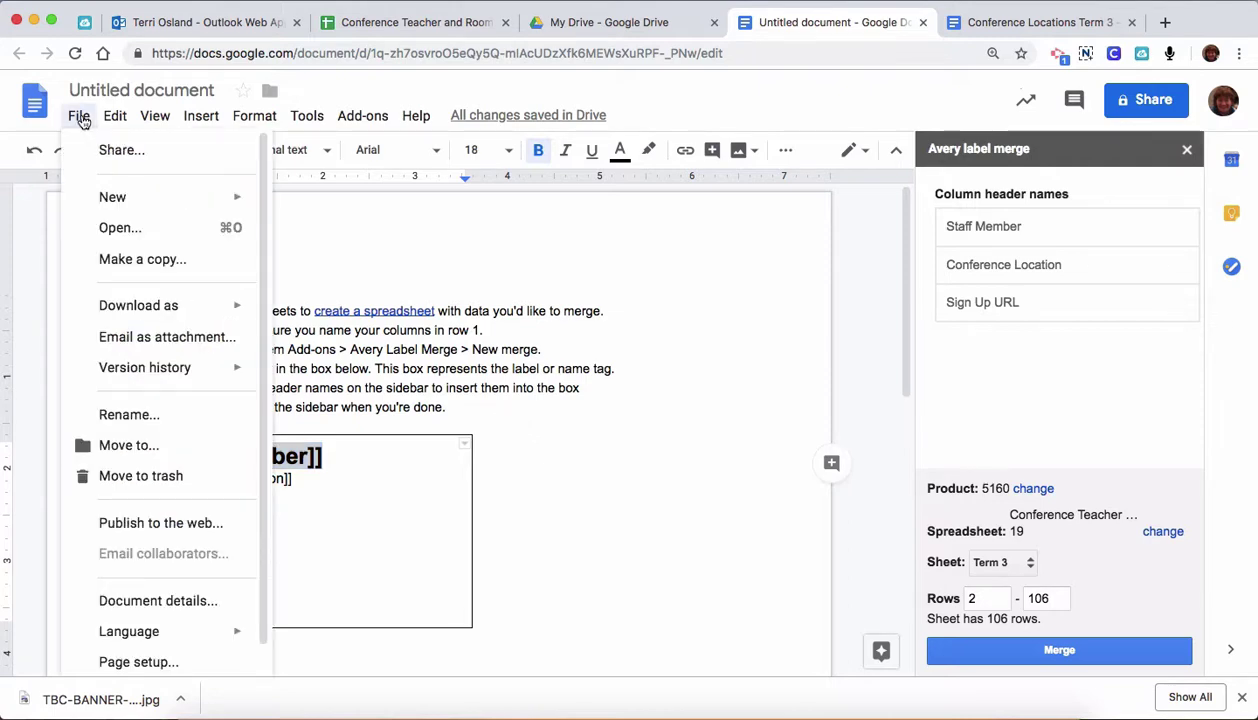
left_click(157, 477)
left_click(776, 433)
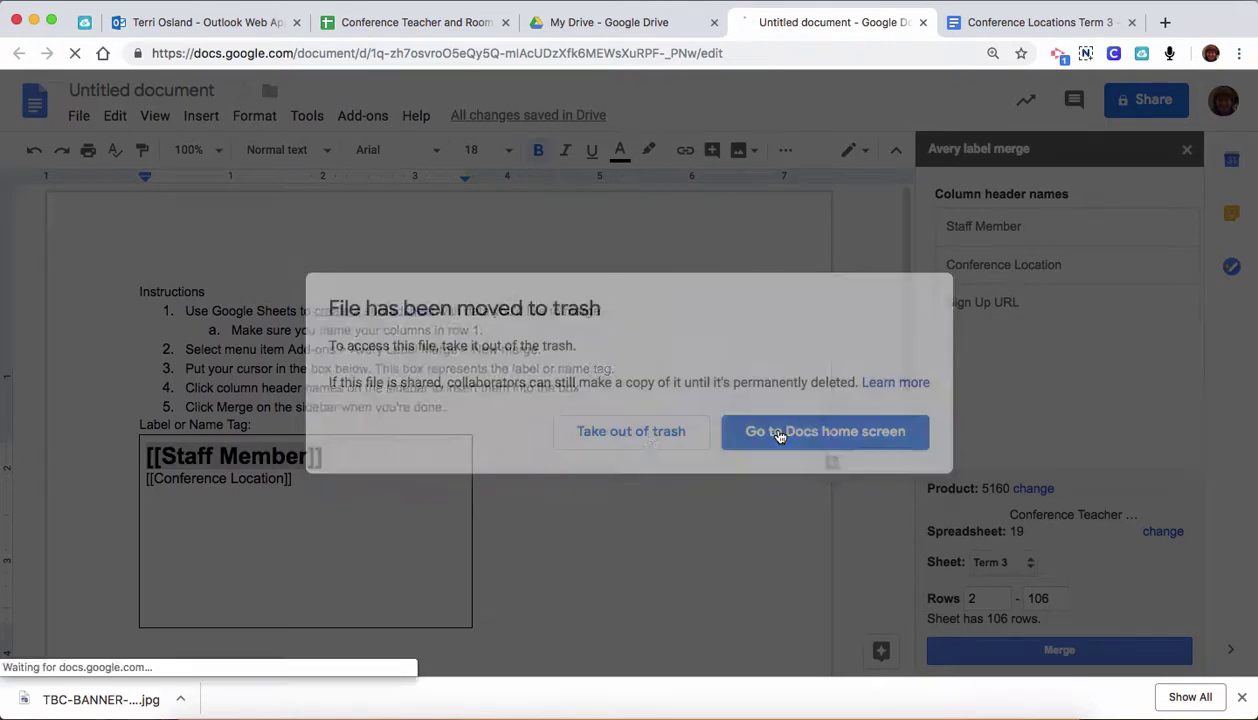